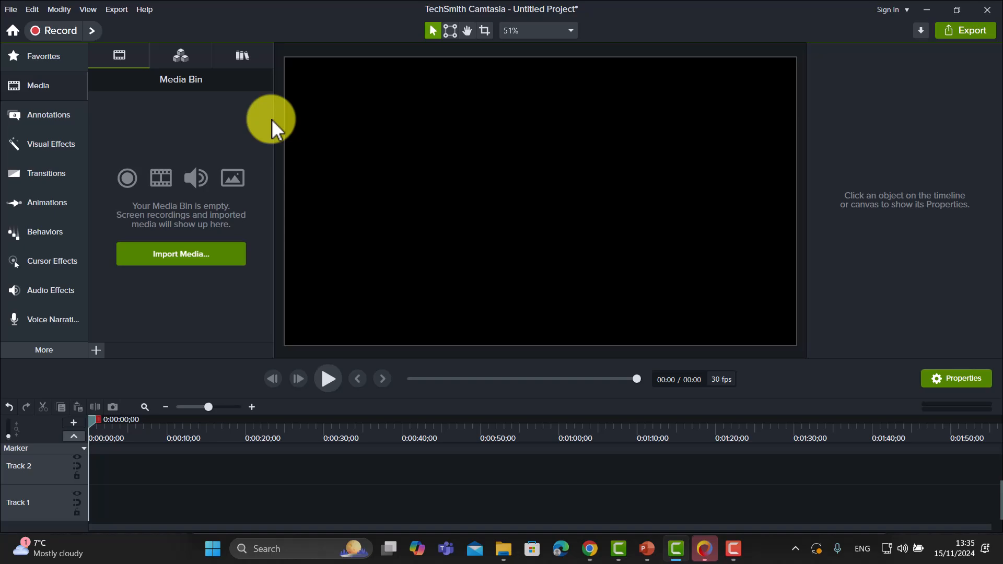
# Record Screen 1 with the Logitech BRIO webcam enabled alongside the microphone, and stop the recording on the title slide.
pyautogui.click(55, 31)
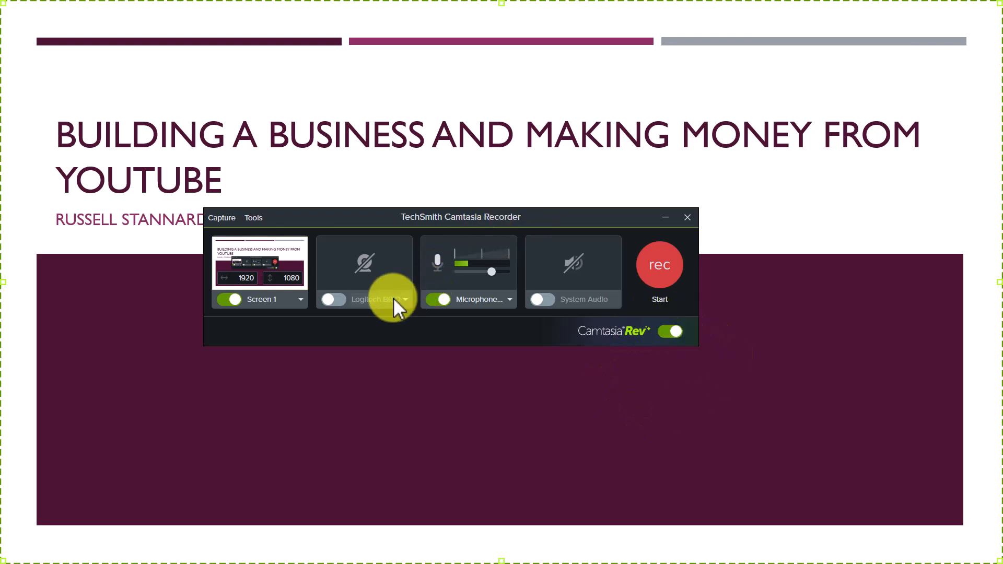
pyautogui.click(345, 299)
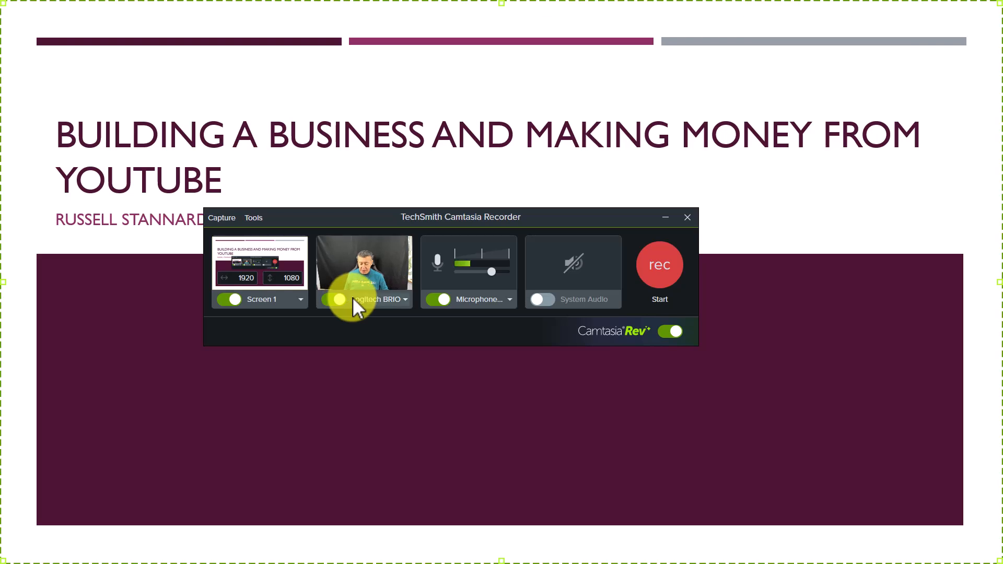
pyautogui.click(657, 267)
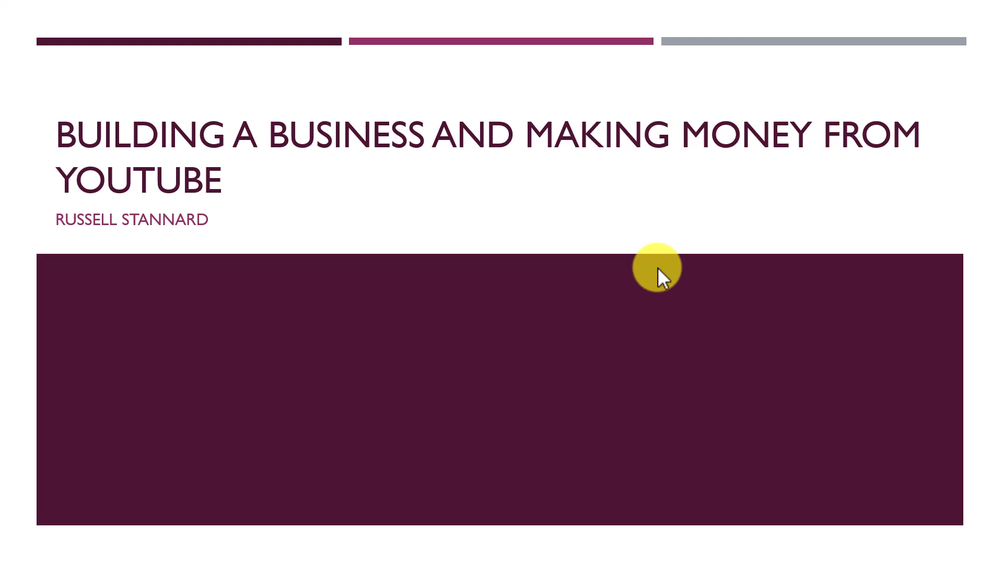
pyautogui.press('F10')
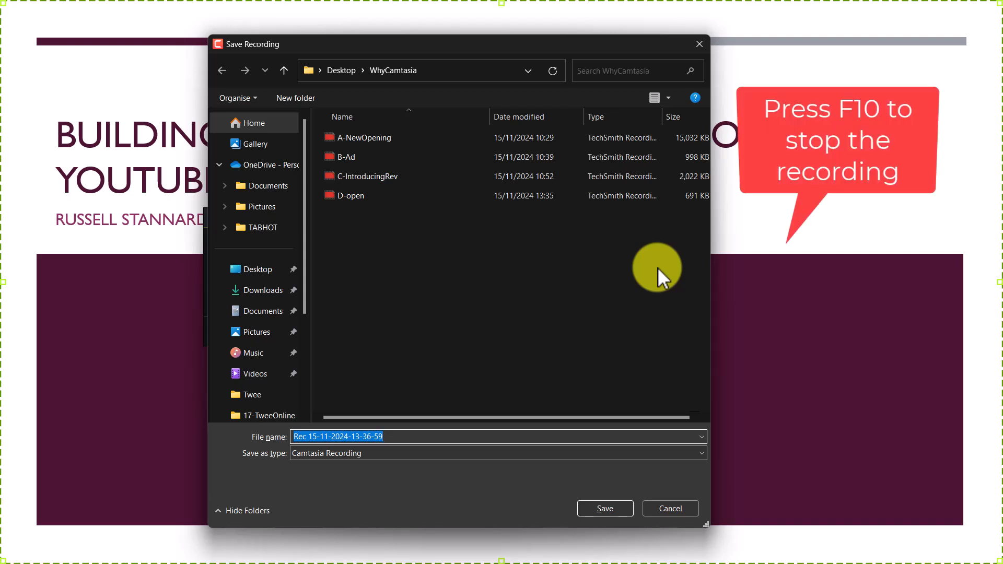
# Save the recording in the WhyCamtasia folder under the file name "-Inttro".
pyautogui.click(411, 437)
pyautogui.press('BackSpace')
pyautogui.press('BackSpace')
pyautogui.press('BackSpace')
pyautogui.press('BackSpace')
pyautogui.press('BackSpace')
pyautogui.press('BackSpace')
pyautogui.press('BackSpace')
pyautogui.press('BackSpace')
pyautogui.press('BackSpace')
pyautogui.press('BackSpace')
pyautogui.press('BackSpace')
pyautogui.press('BackSpace')
pyautogui.press('BackSpace')
pyautogui.press('BackSpace')
pyautogui.press('BackSpace')
pyautogui.press('BackSpace')
pyautogui.press('BackSpace')
pyautogui.press('BackSpace')
pyautogui.press('BackSpace')
pyautogui.press('BackSpace')
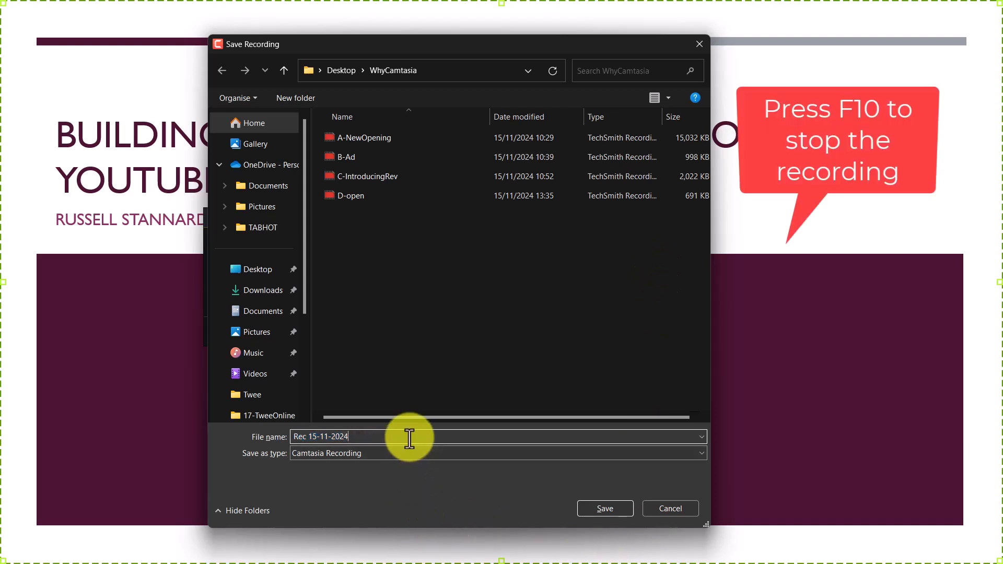
pyautogui.write('-')
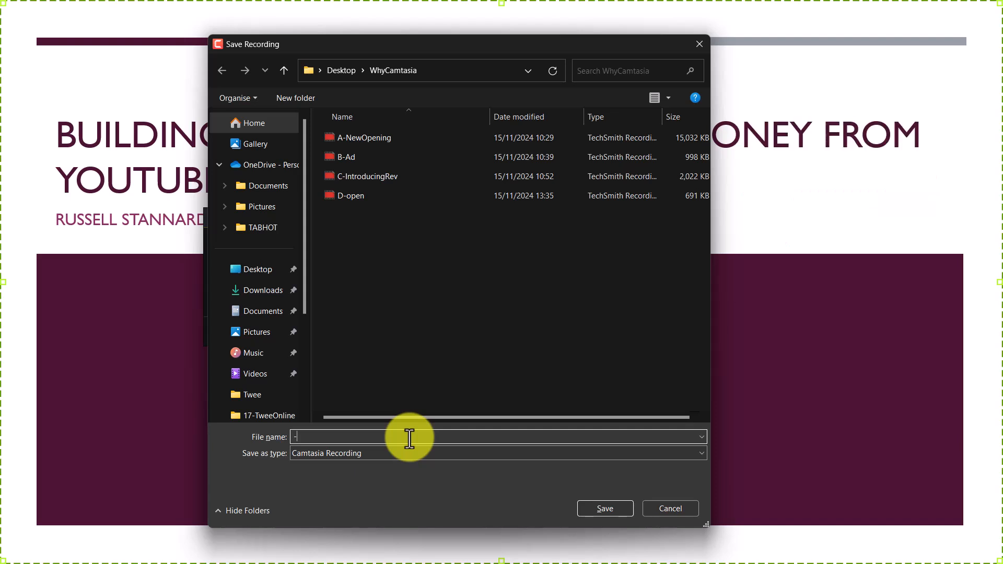
pyautogui.write('Inttro')
pyautogui.click(605, 508)
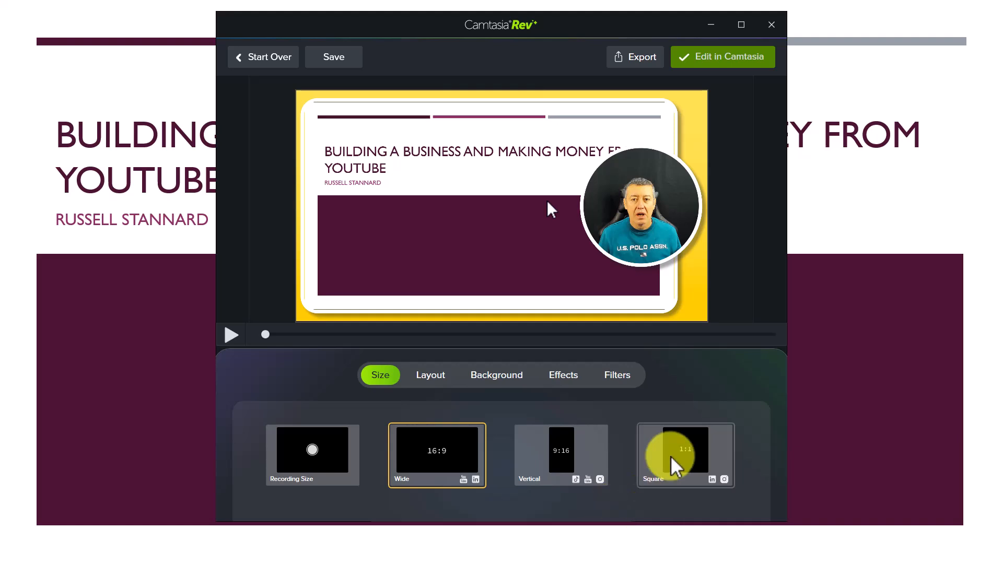
# Maximize the Rev window, try several webcam layouts, and apply the one with a circular webcam overlapping the slide's right edge.
pyautogui.doubleClick(729, 32)
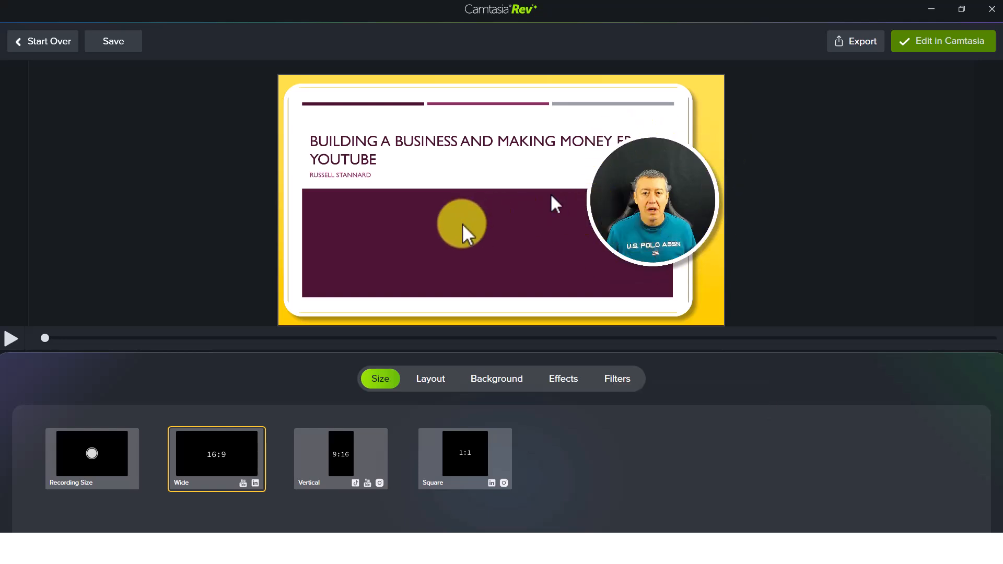
pyautogui.click(429, 386)
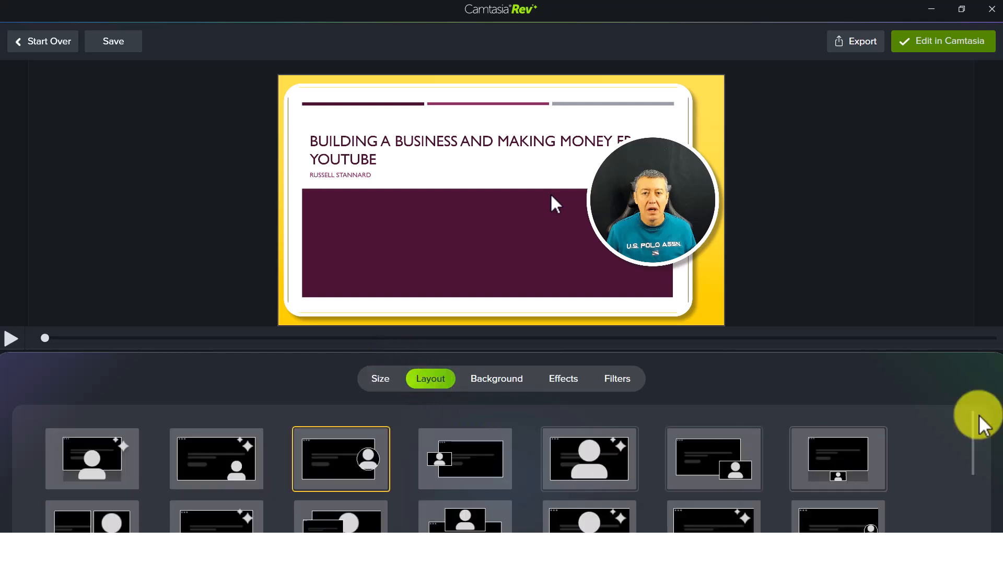
pyautogui.scroll(-1, 968, 442)
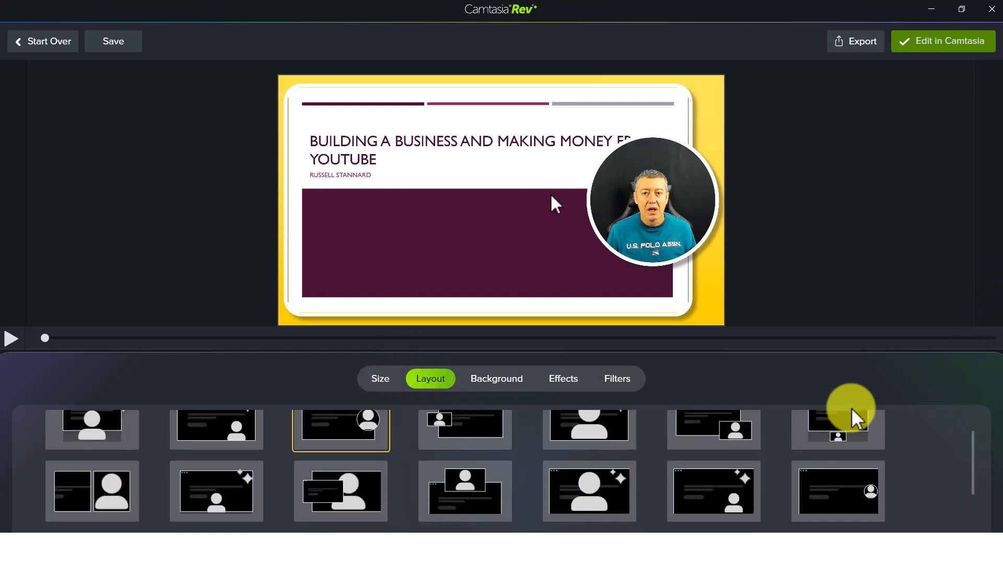
pyautogui.click(724, 439)
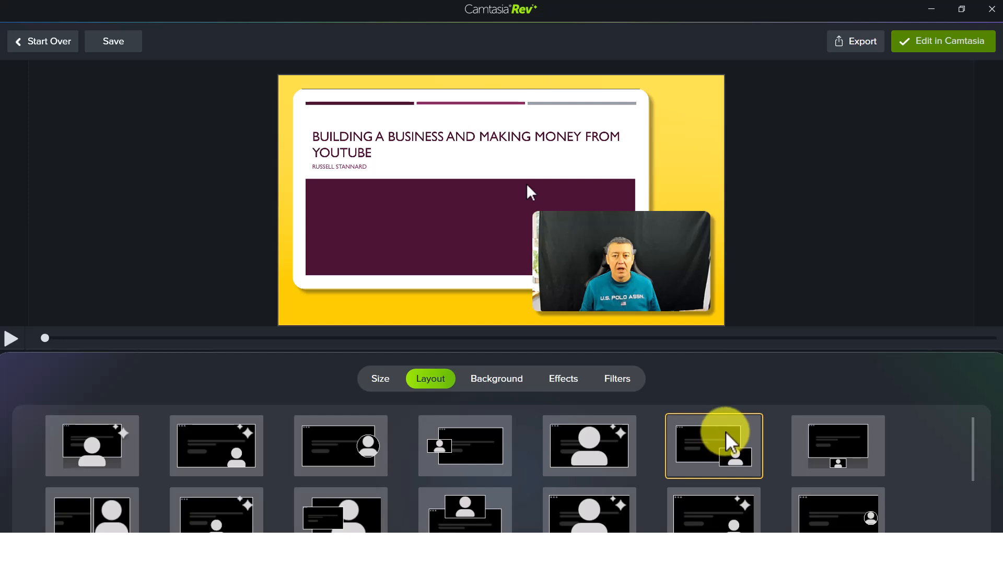
pyautogui.click(580, 522)
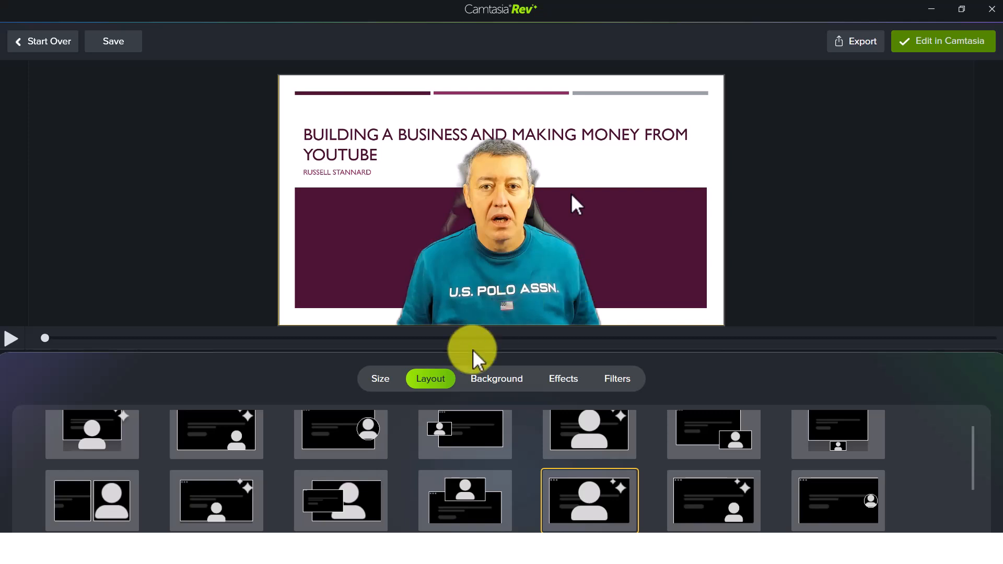
pyautogui.click(353, 518)
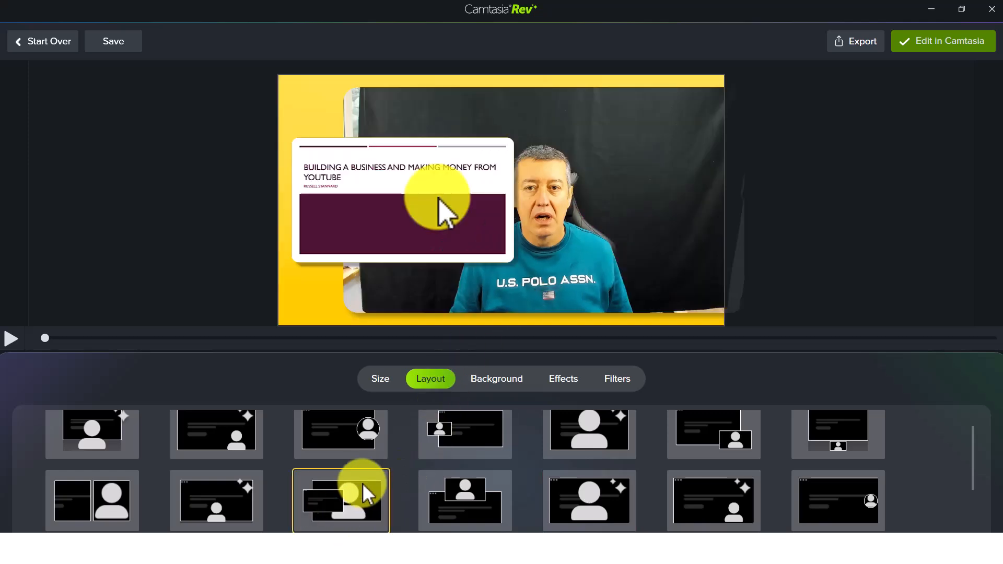
pyautogui.click(372, 424)
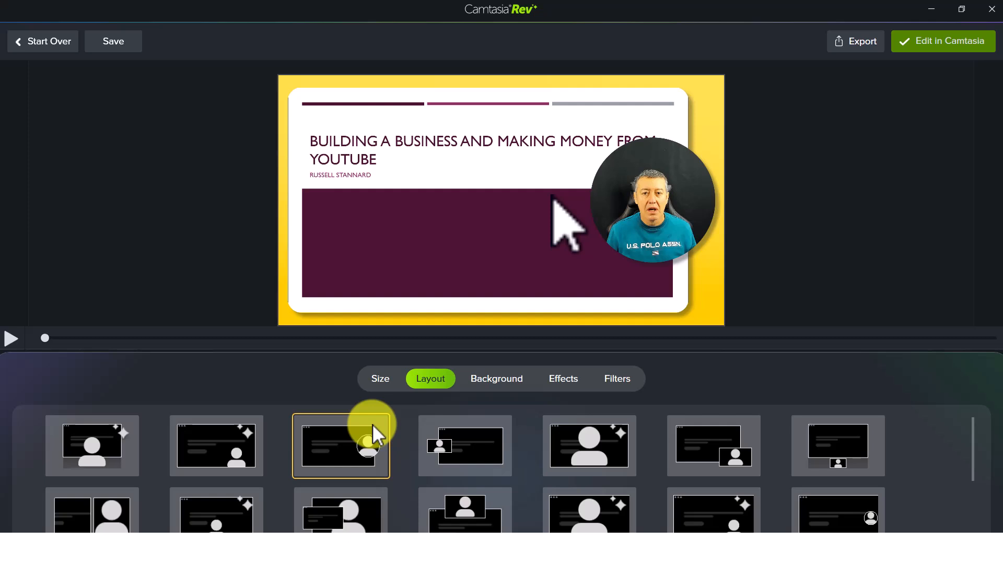
# Try the red-to-black gradient and white geometric backgrounds, and return to the yellow gradient background.
pyautogui.click(488, 375)
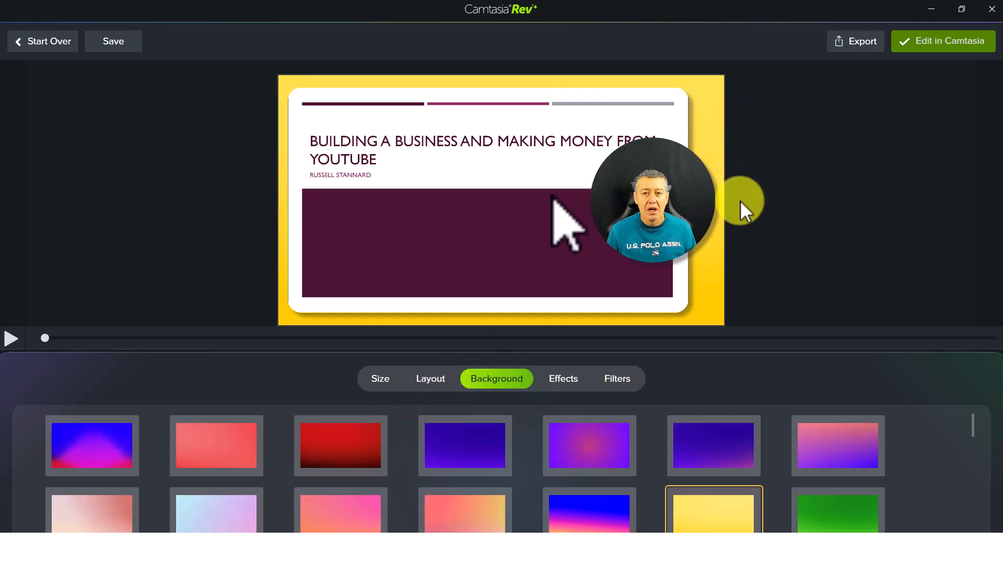
pyautogui.click(303, 456)
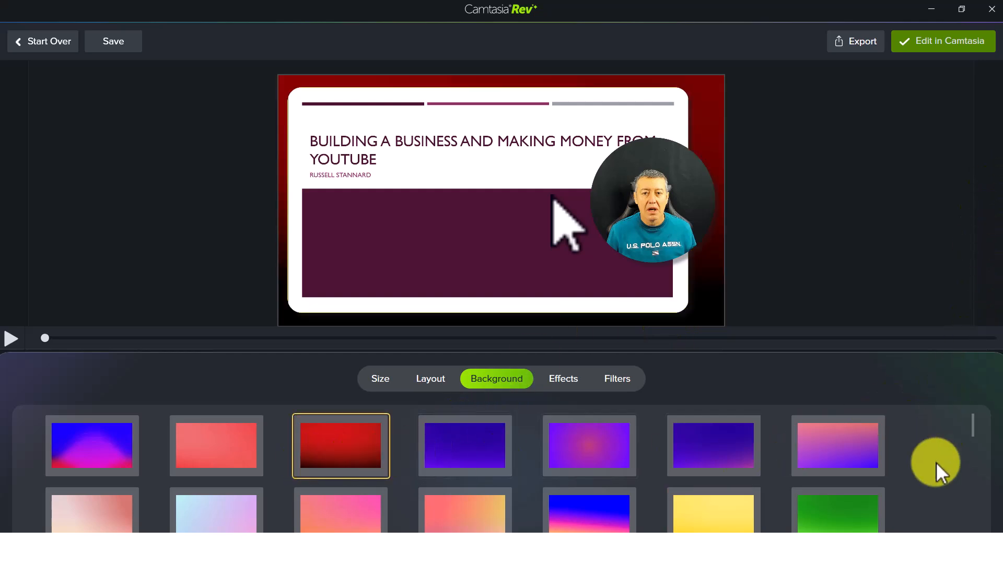
pyautogui.moveTo(971, 423); pyautogui.dragTo(950, 469)
pyautogui.click(829, 485)
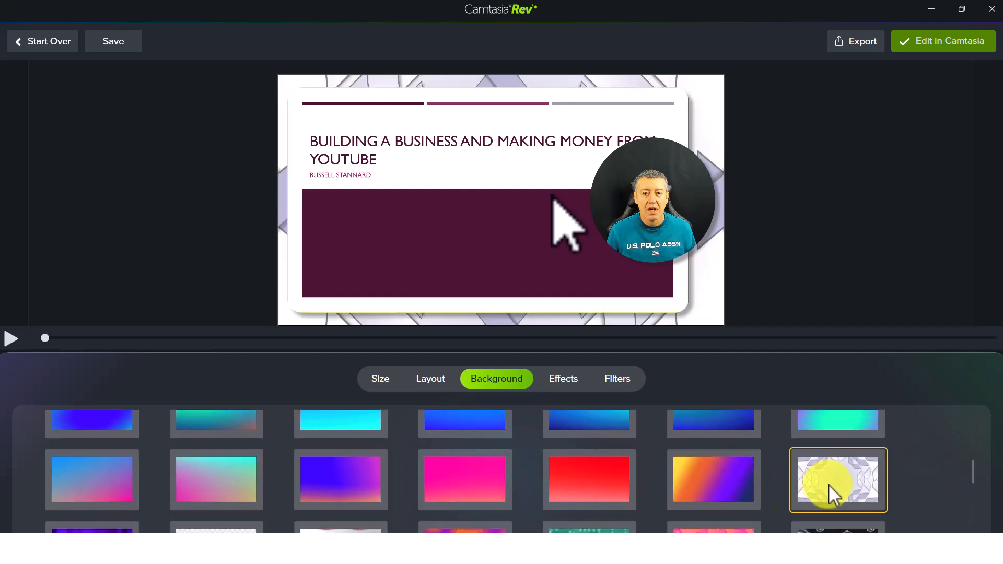
pyautogui.moveTo(971, 473); pyautogui.dragTo(973, 449)
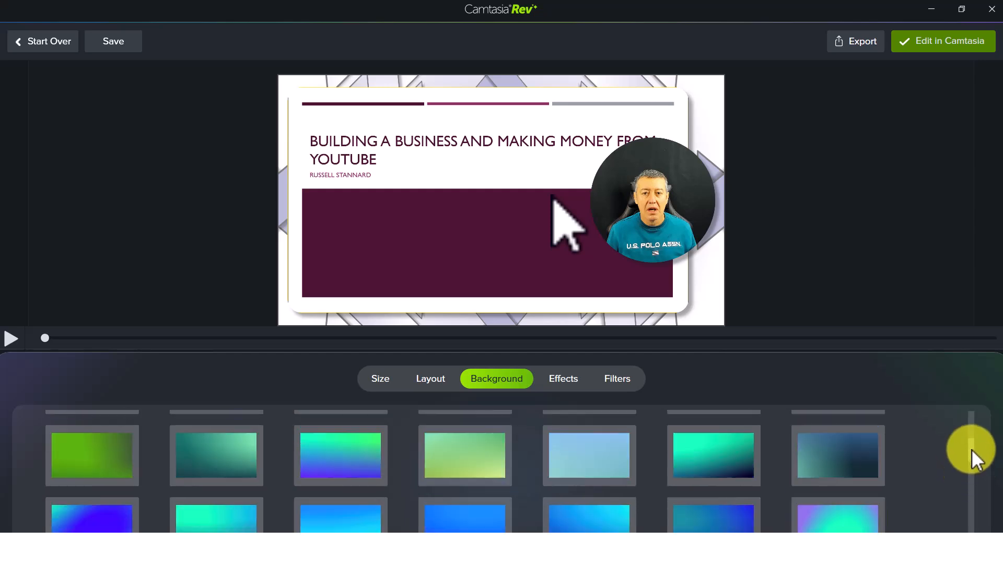
pyautogui.click(721, 460)
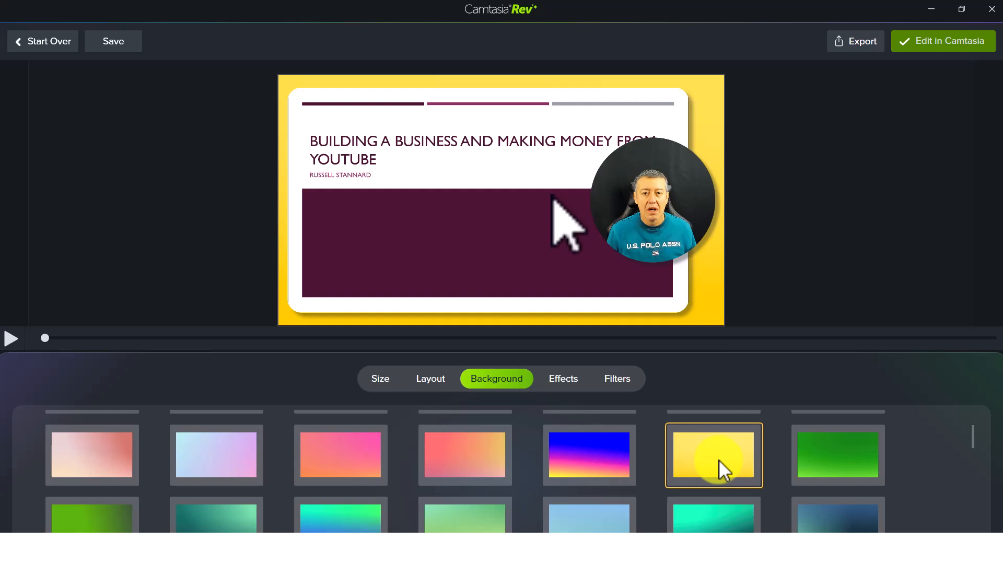
# Add the Border effect to the slide recording and the circular webcam.
pyautogui.click(567, 389)
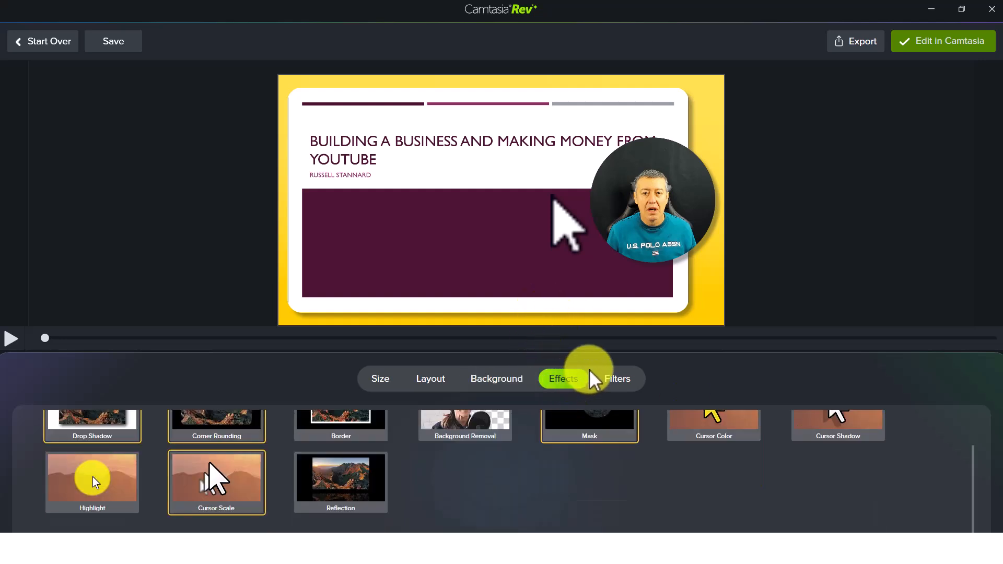
pyautogui.click(368, 441)
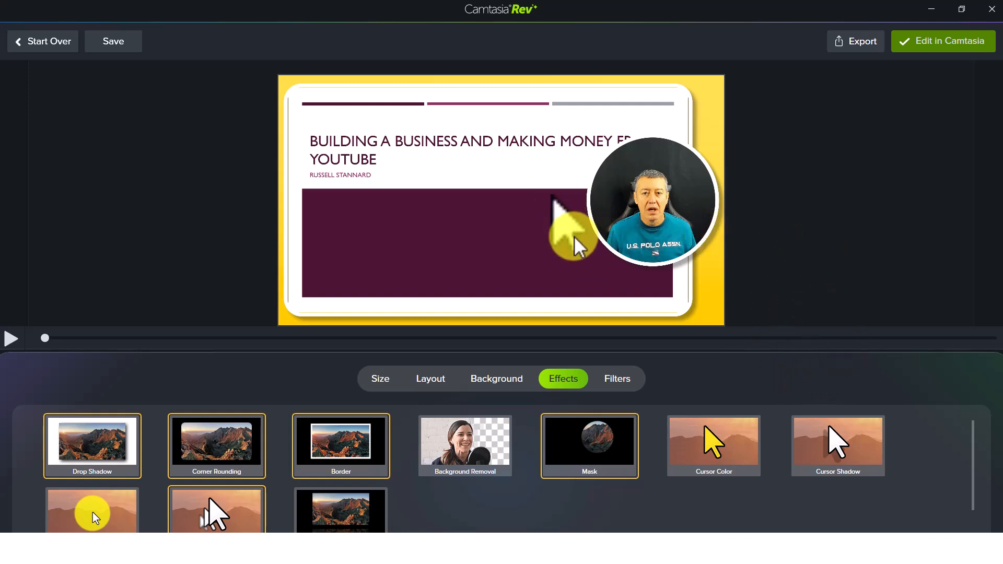
# Try the Silver and Silver Matte filters on the webcam video and apply the Stately Blue filter.
pyautogui.click(620, 379)
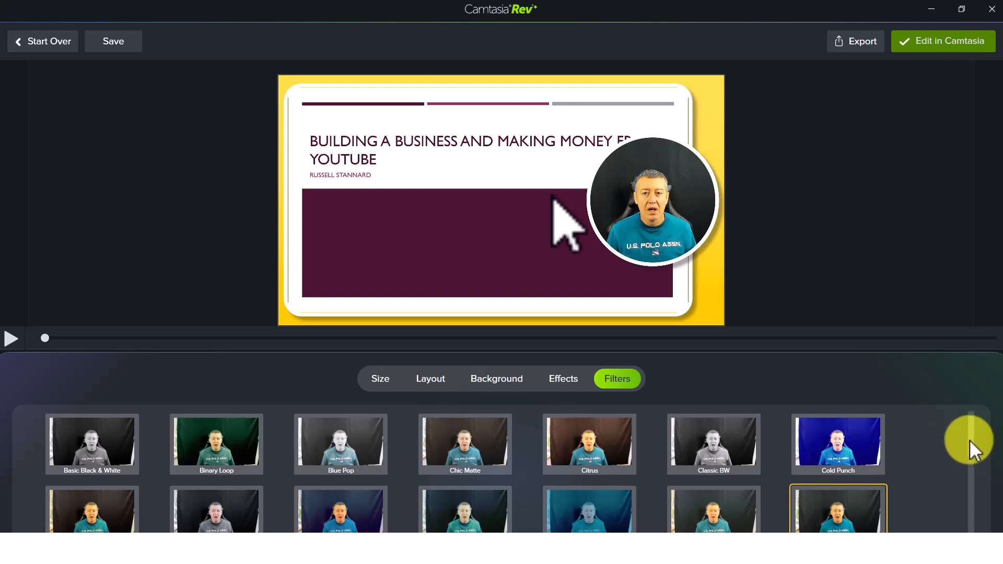
pyautogui.scroll(-1, 970, 440)
pyautogui.scroll(-2, 969, 448)
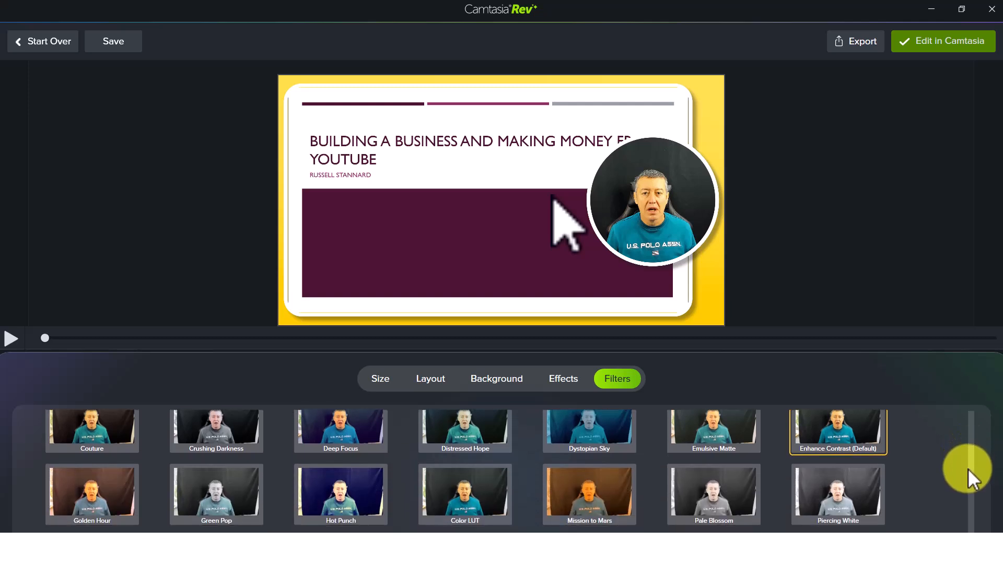
pyautogui.scroll(-2, 966, 479)
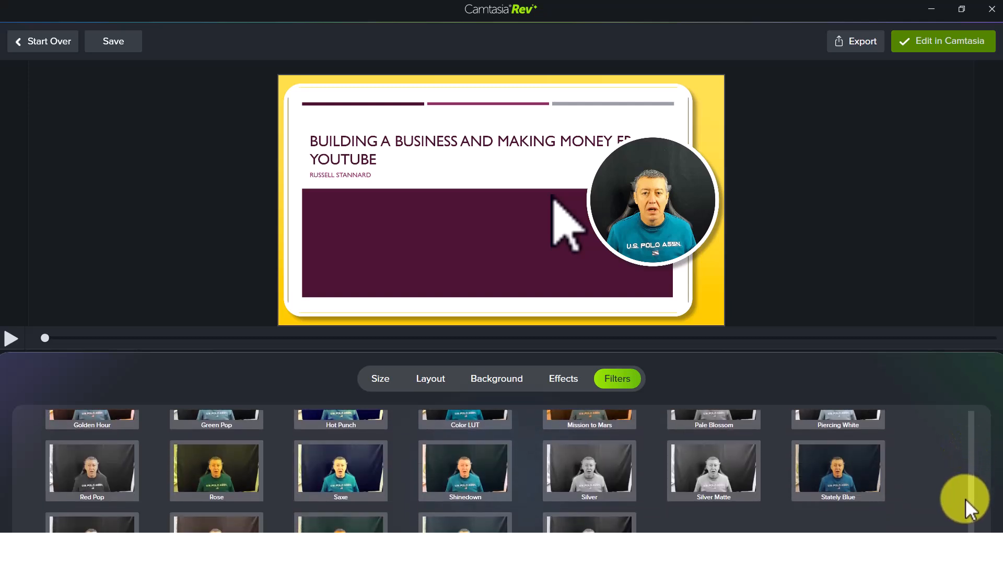
pyautogui.click(577, 485)
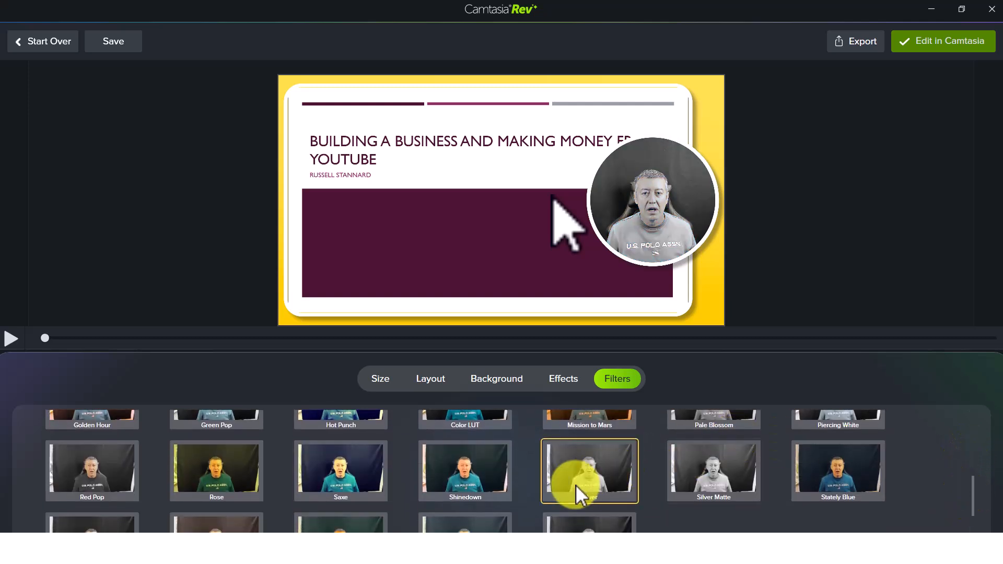
pyautogui.click(711, 484)
pyautogui.click(869, 483)
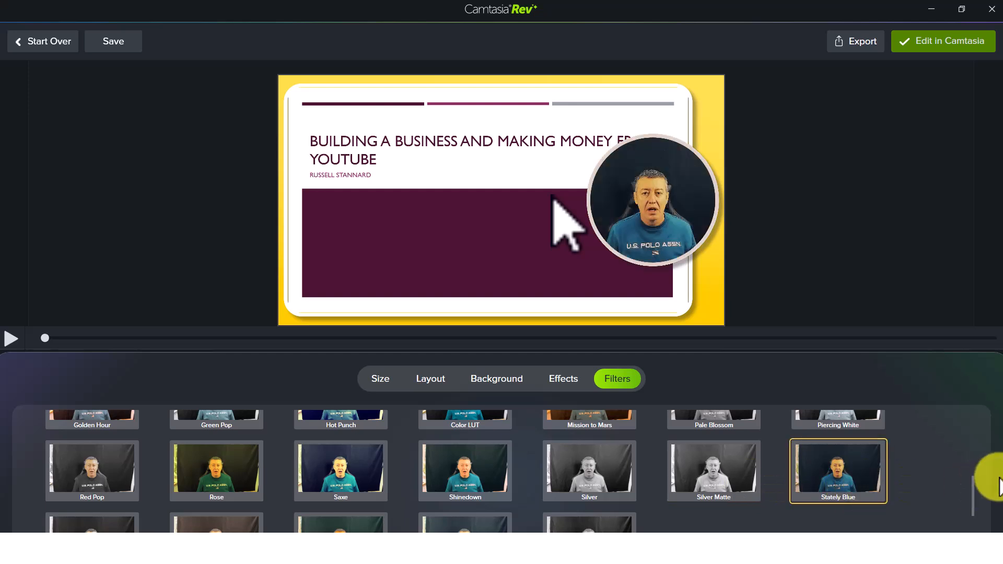